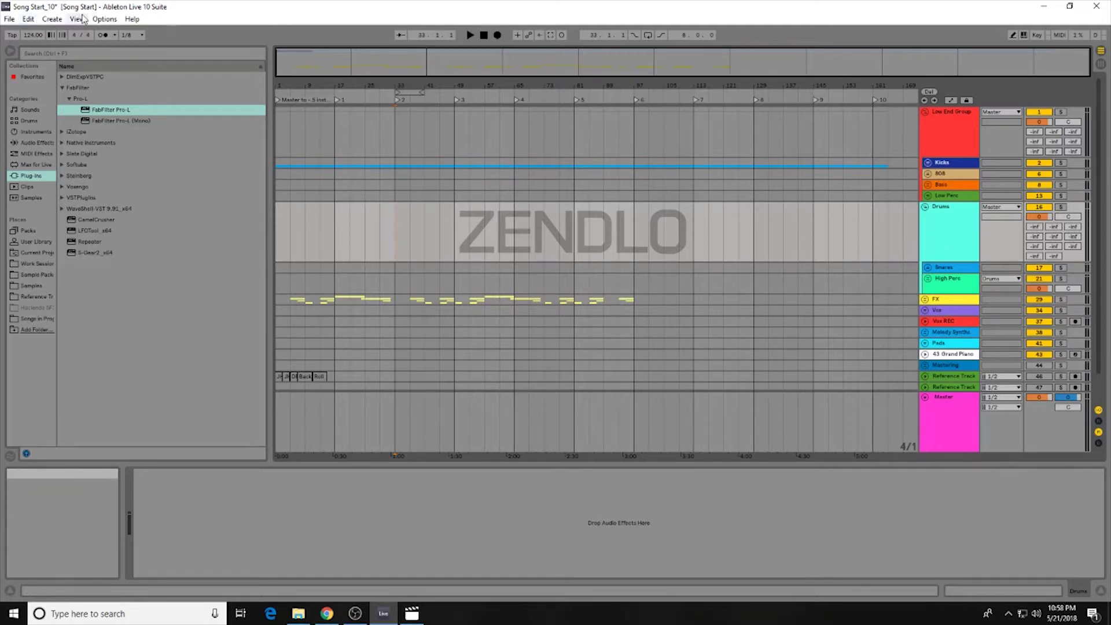
Unfold the Bass group and arm the Reaktor 6 track for recording
left_click_drag(1099, 214, 1110, 189)
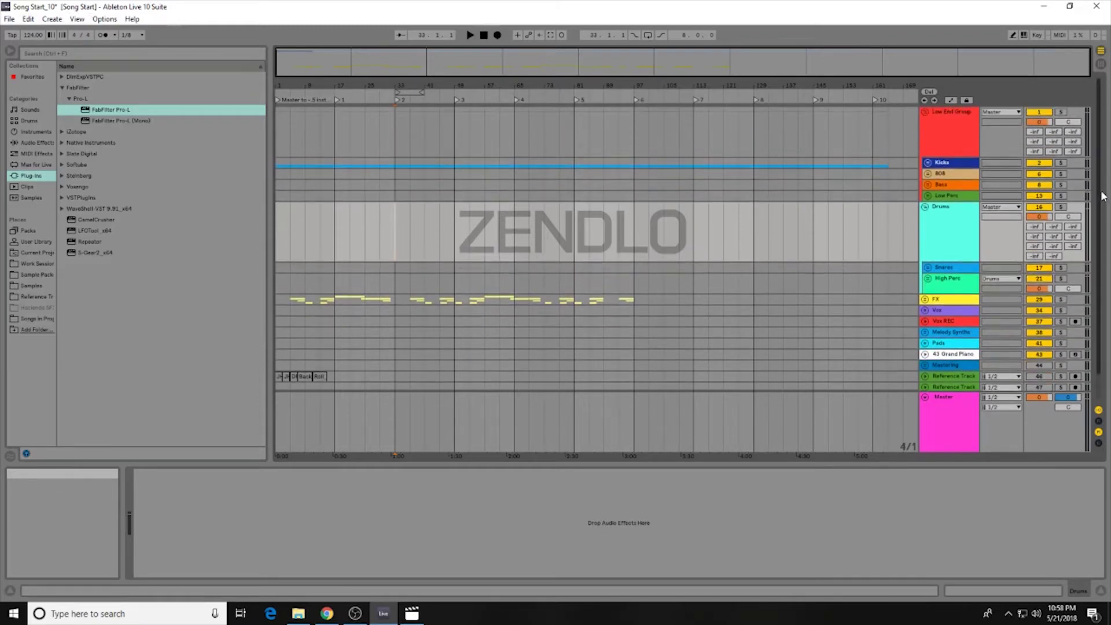
scroll(1101, 197, "down", 1)
scroll(804, 206, "up", 1)
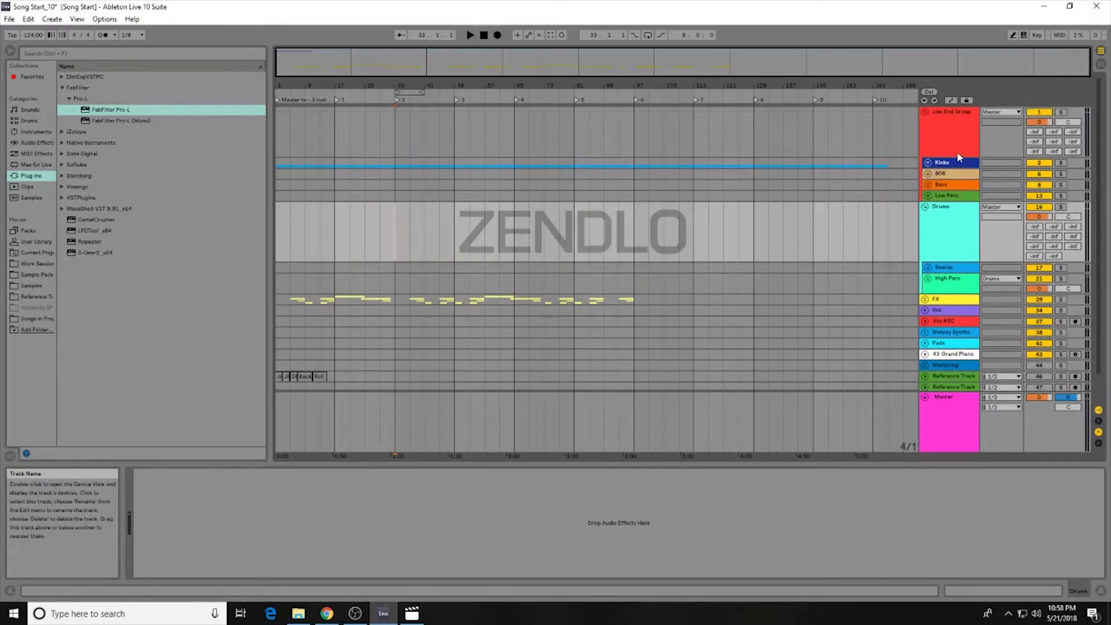
left_click(929, 185)
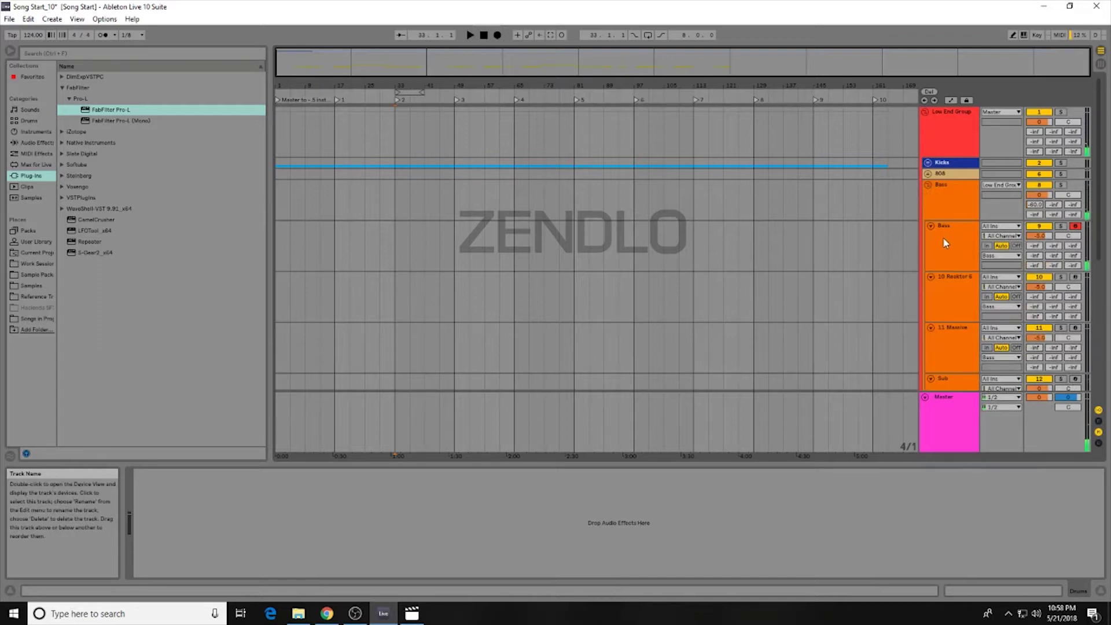
left_click(1075, 277)
left_click(1075, 278)
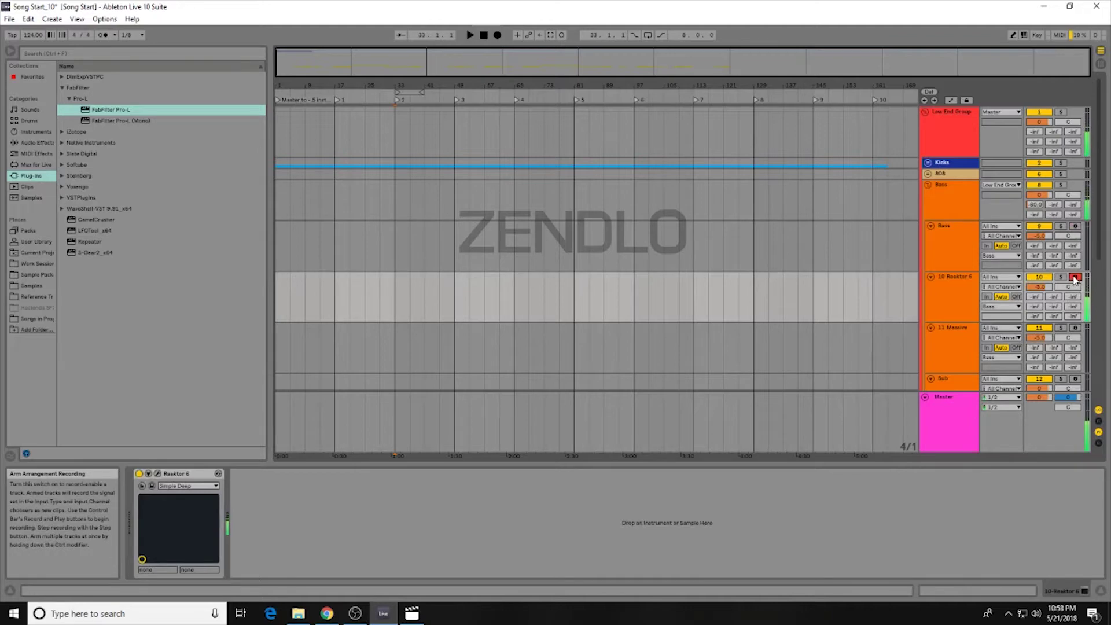
Show the Sub track's devices, arm the track for recording, and fold the Bass group
scroll(995, 329, "down", 2)
left_click(971, 347)
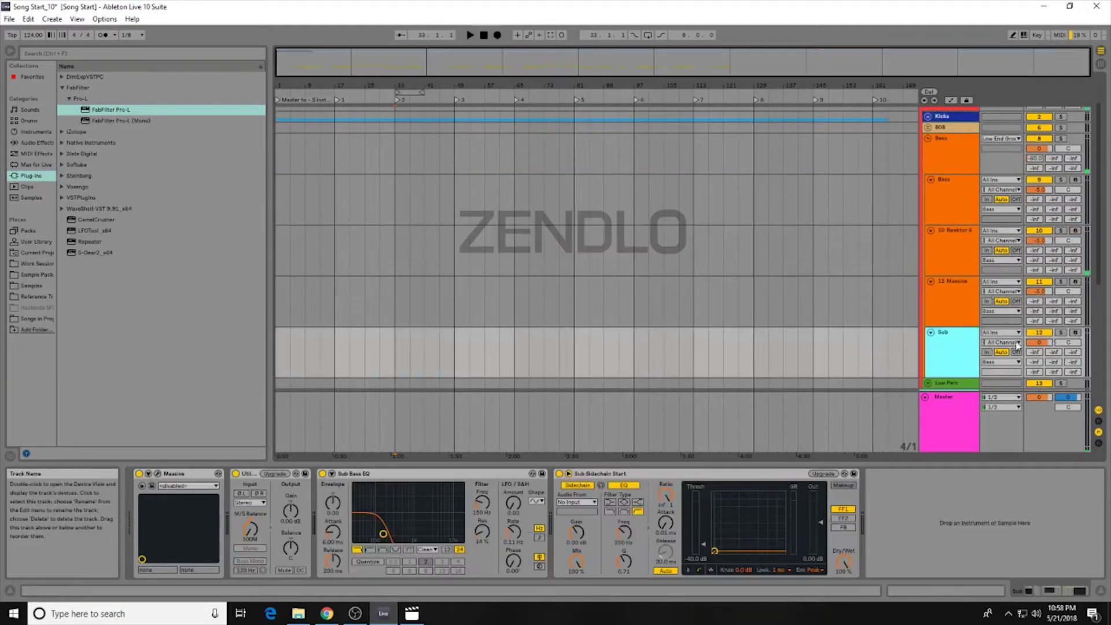
left_click(1075, 333)
left_click(1075, 333)
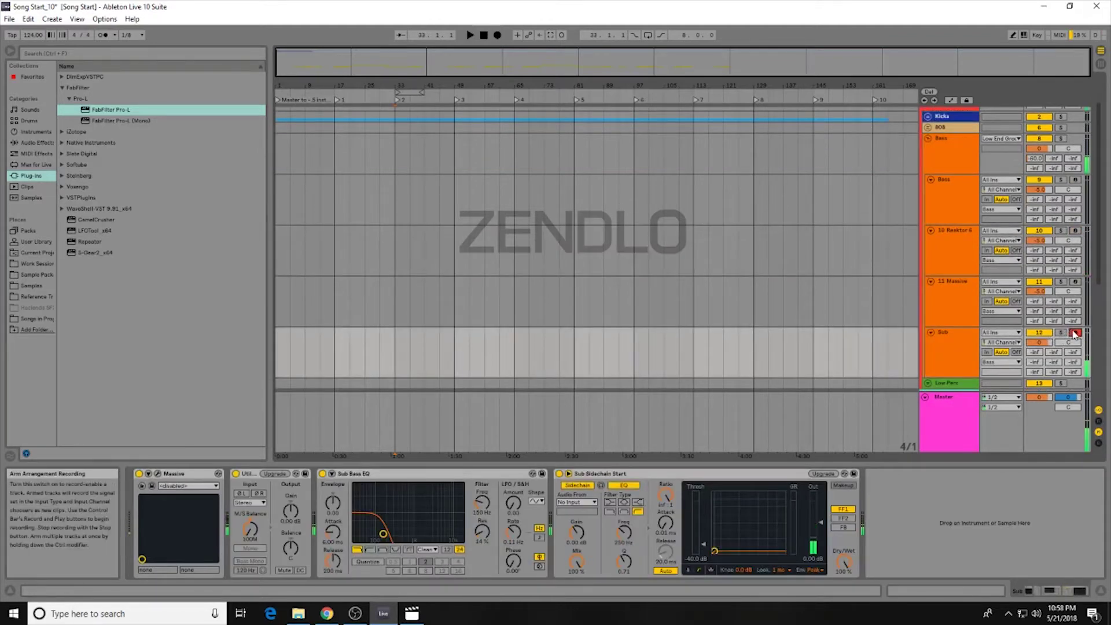
scroll(964, 120, "up", 2)
left_click(929, 174)
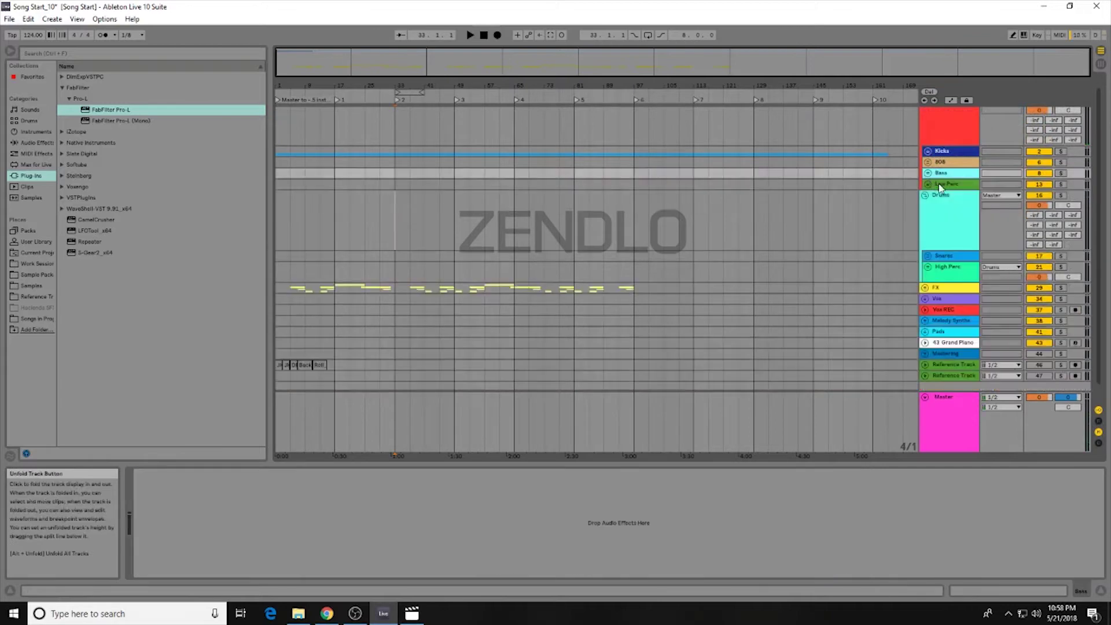
Unfold the High Perc group, inspect its VBC FG-Grey compressor settings, and close the plug-in window
left_click(946, 188)
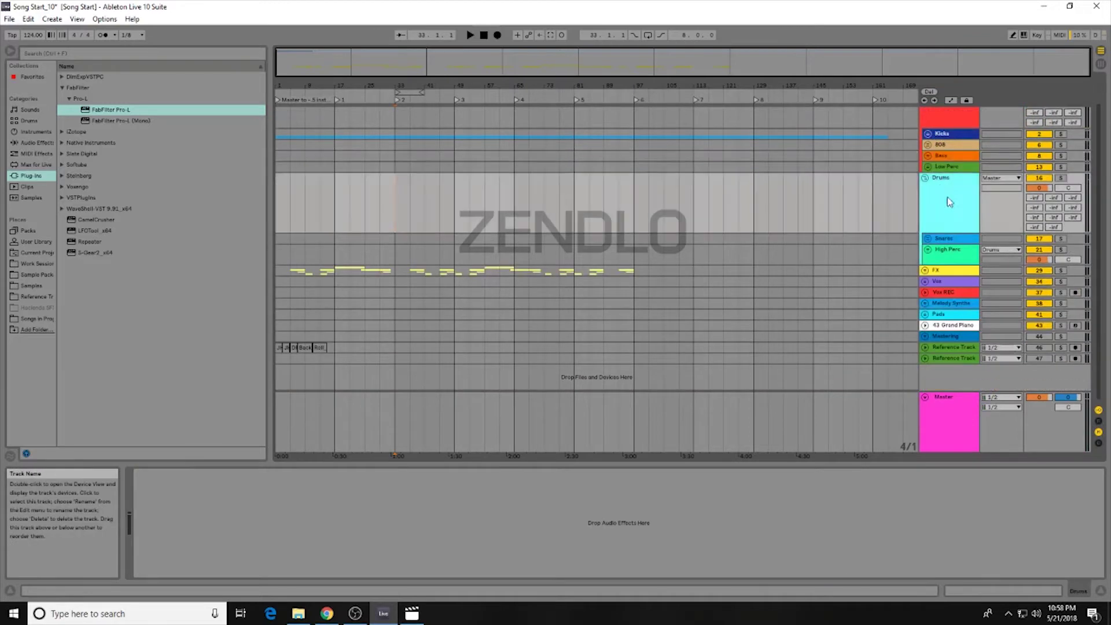
left_click(949, 250)
left_click(927, 250)
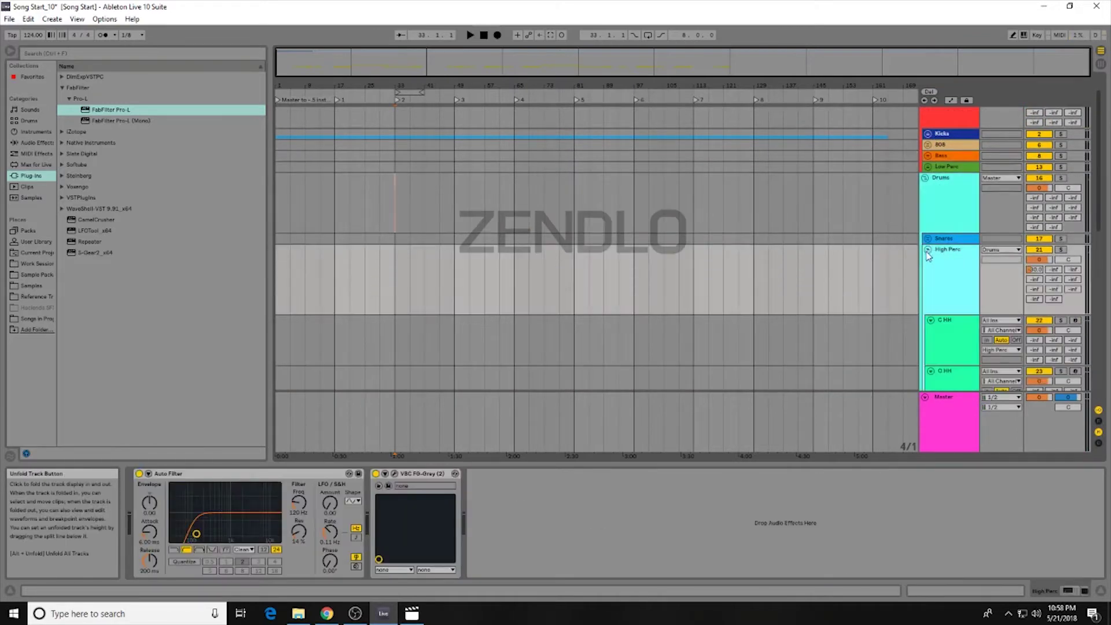
scroll(955, 301, "down", 2)
left_click(395, 474)
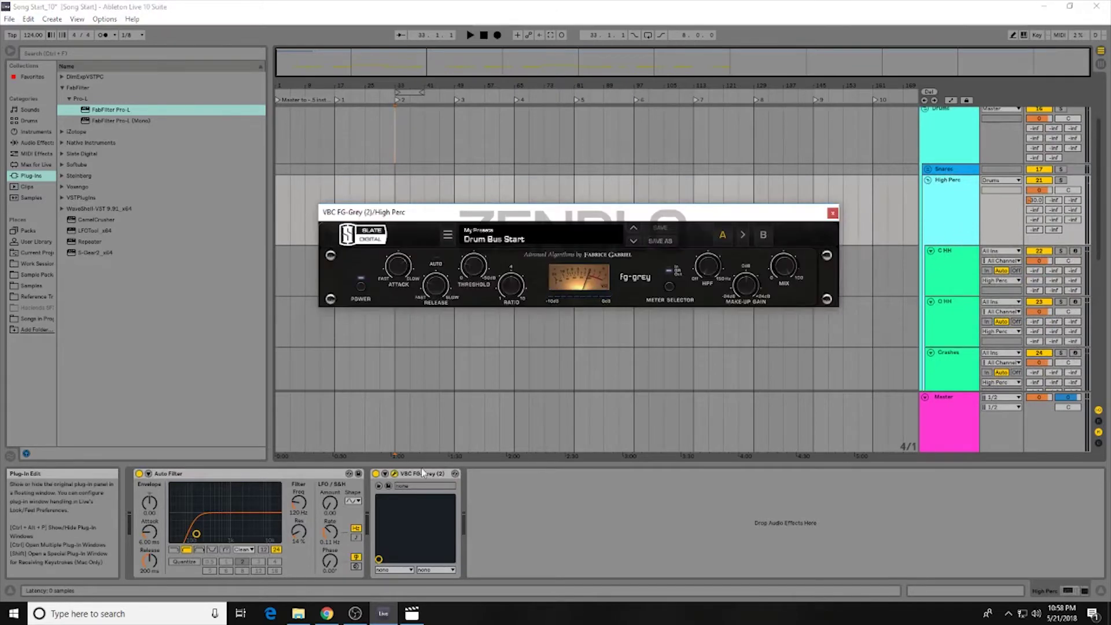
left_click(832, 213)
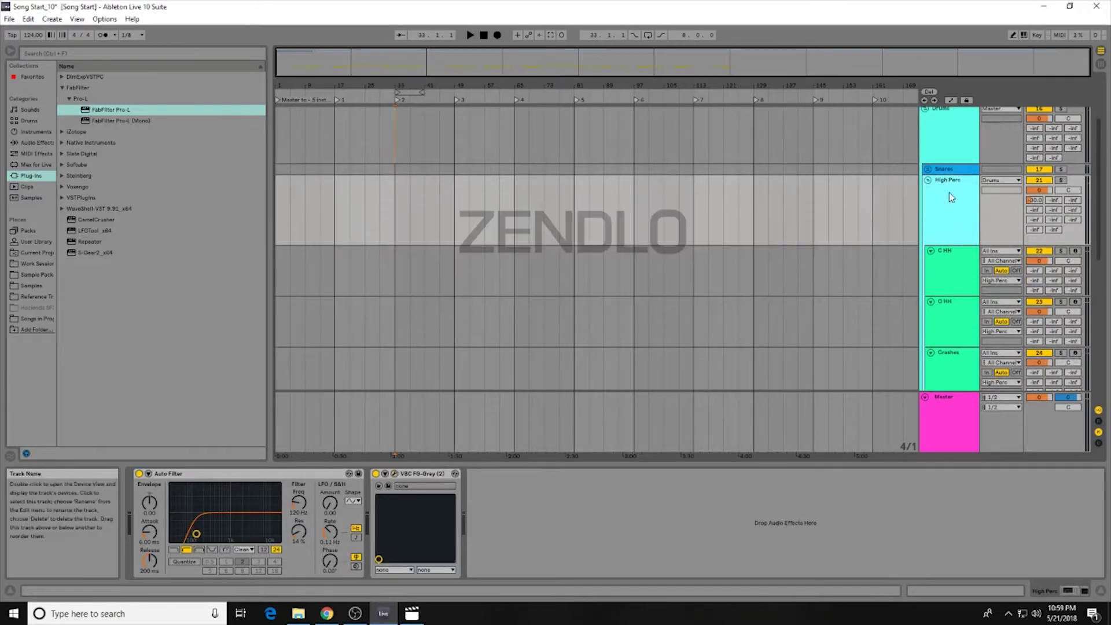
Fold the High Perc group and check the device chains of the Snares and Drums groups
left_click(929, 181)
left_click(937, 171)
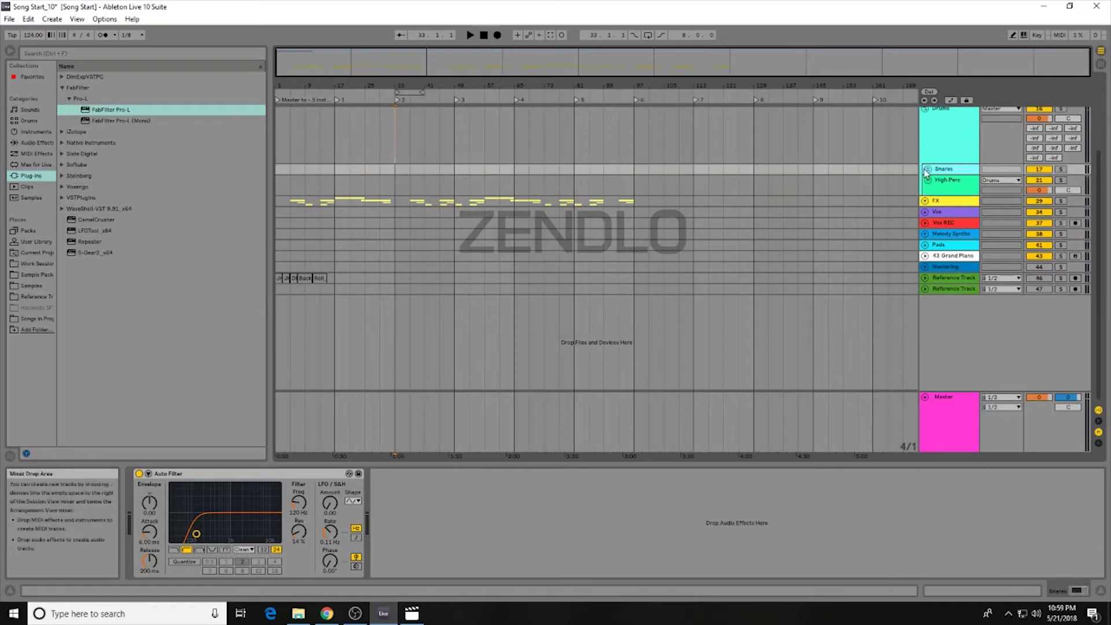
scroll(949, 202, "up", 3)
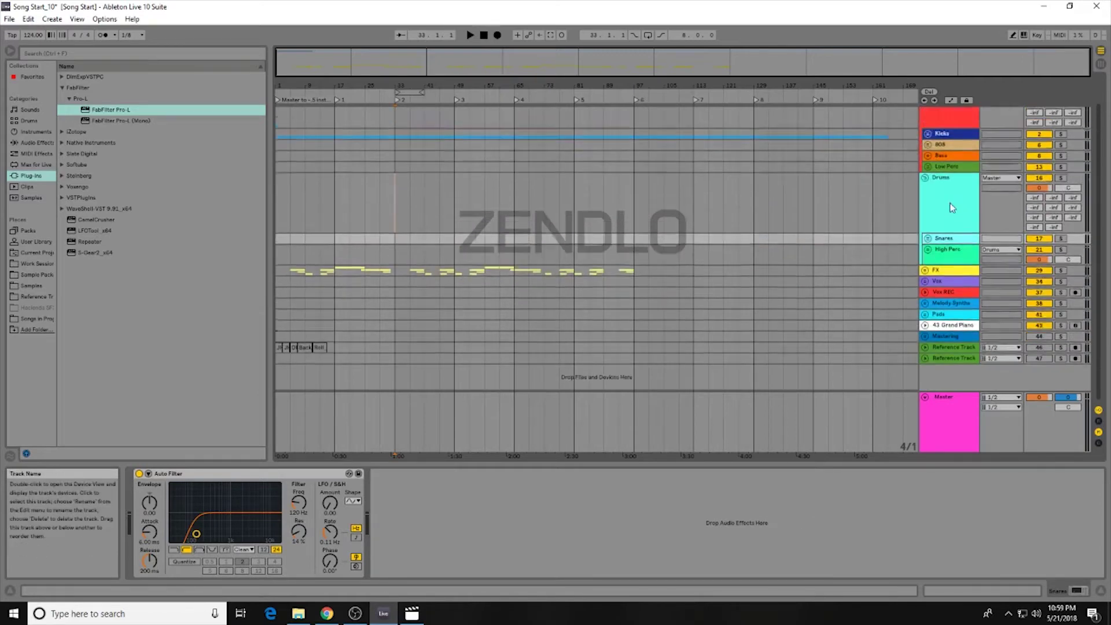
left_click(947, 227)
left_click(830, 226)
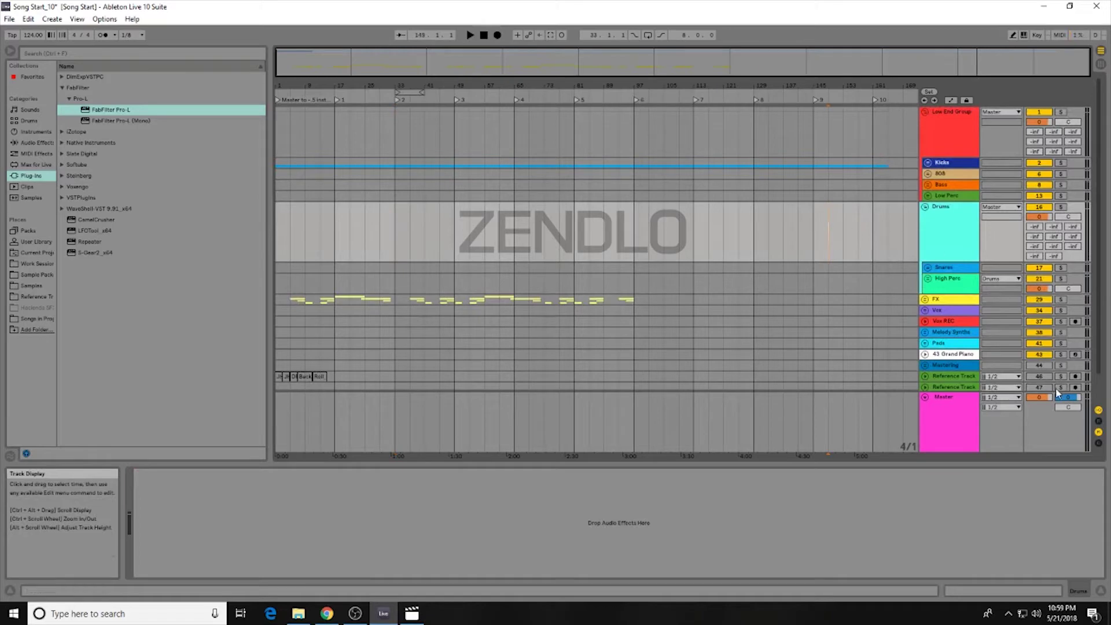
Show the return tracks, examine the effects from A Small Room through H Saturation, and hide the returns again
left_click(1099, 422)
left_click(953, 277)
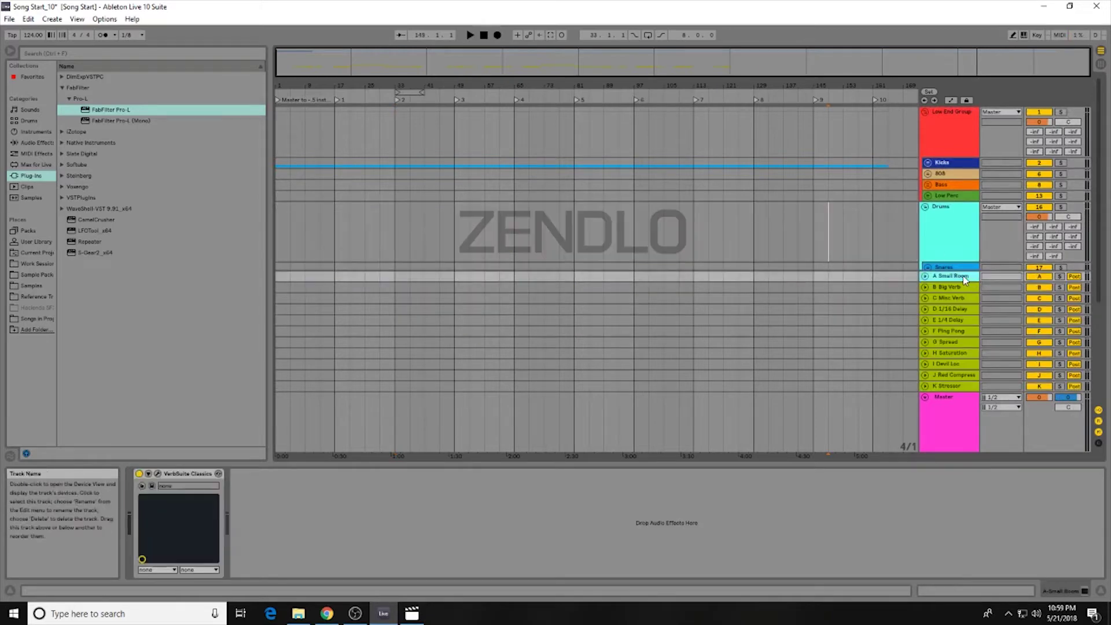
left_click(953, 288)
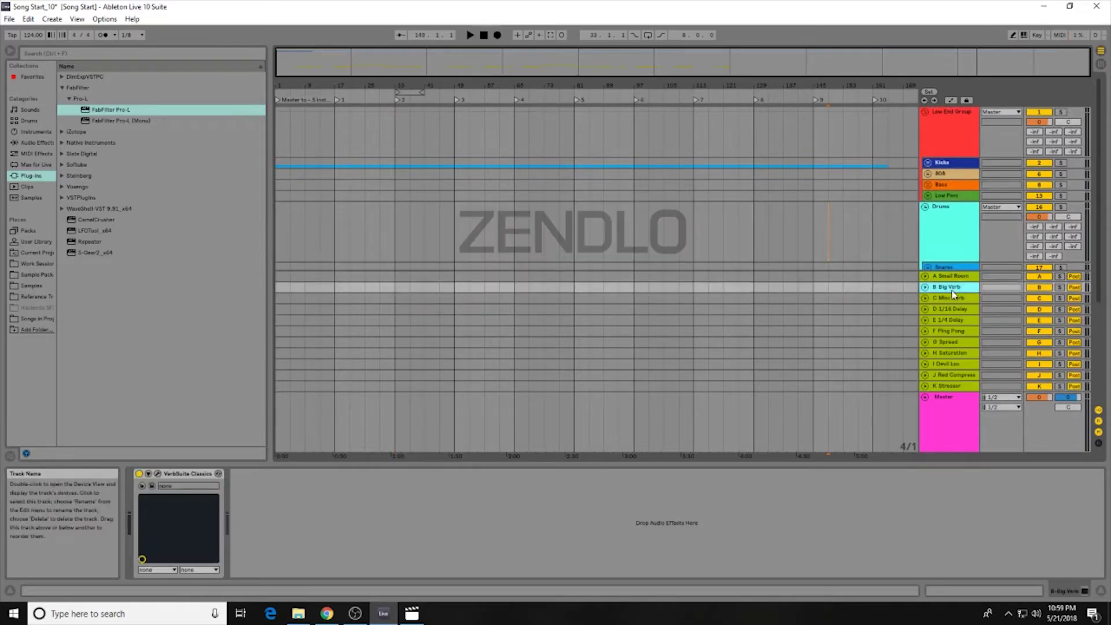
left_click(949, 297)
left_click(950, 309)
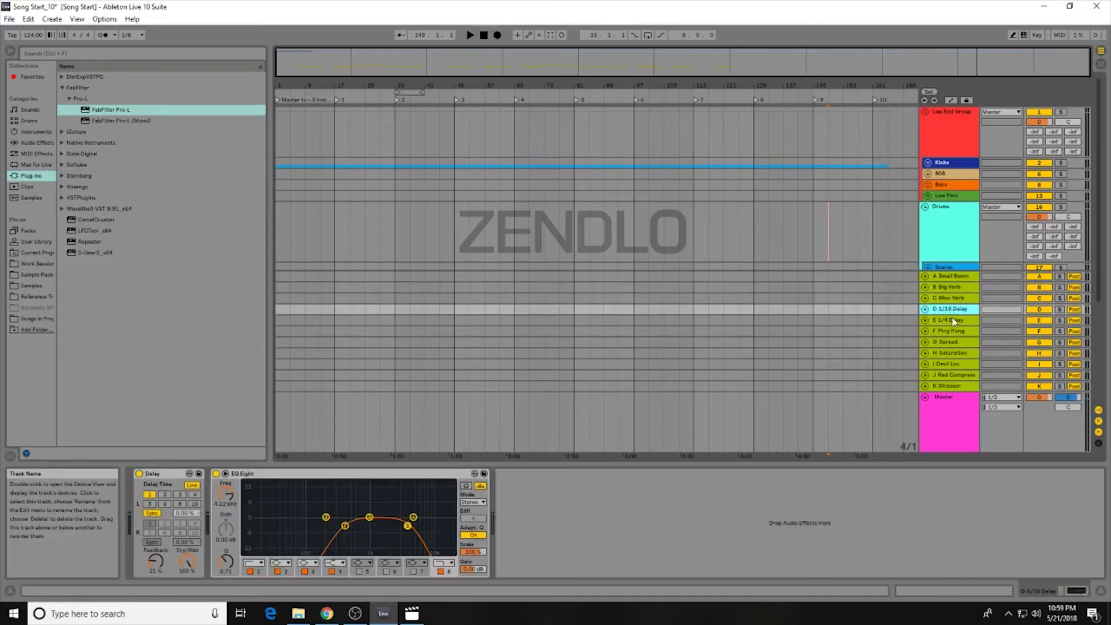
left_click(949, 319)
left_click(949, 330)
left_click(951, 353)
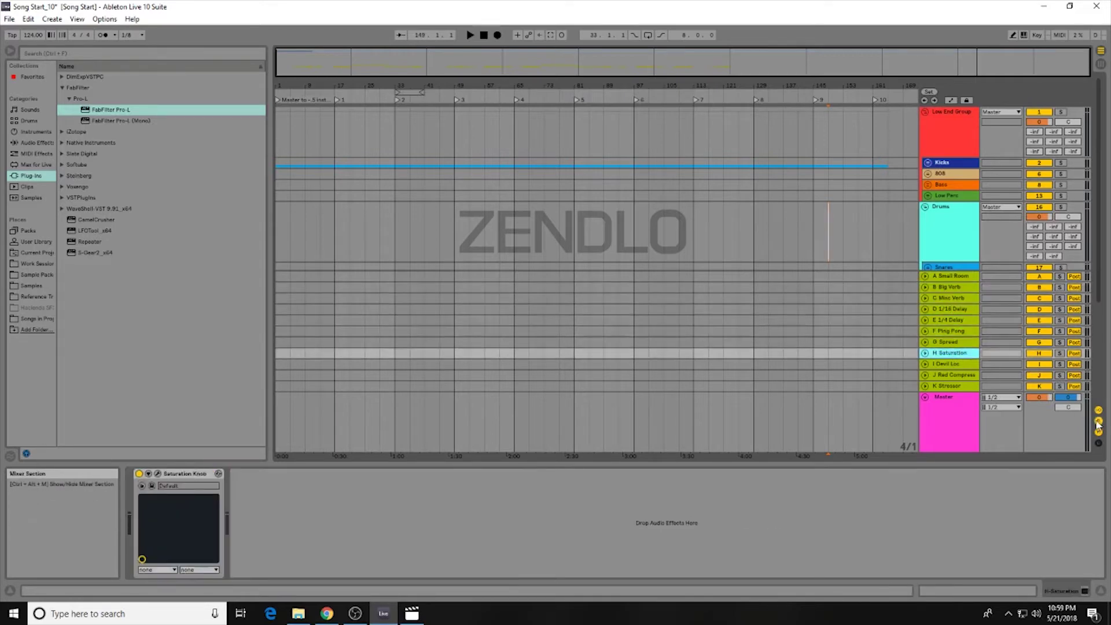
key("ctrl+alt+r")
Look through the Master track's device chain back to its first devices, and briefly show the return tracks
scroll(972, 332, "down", 1)
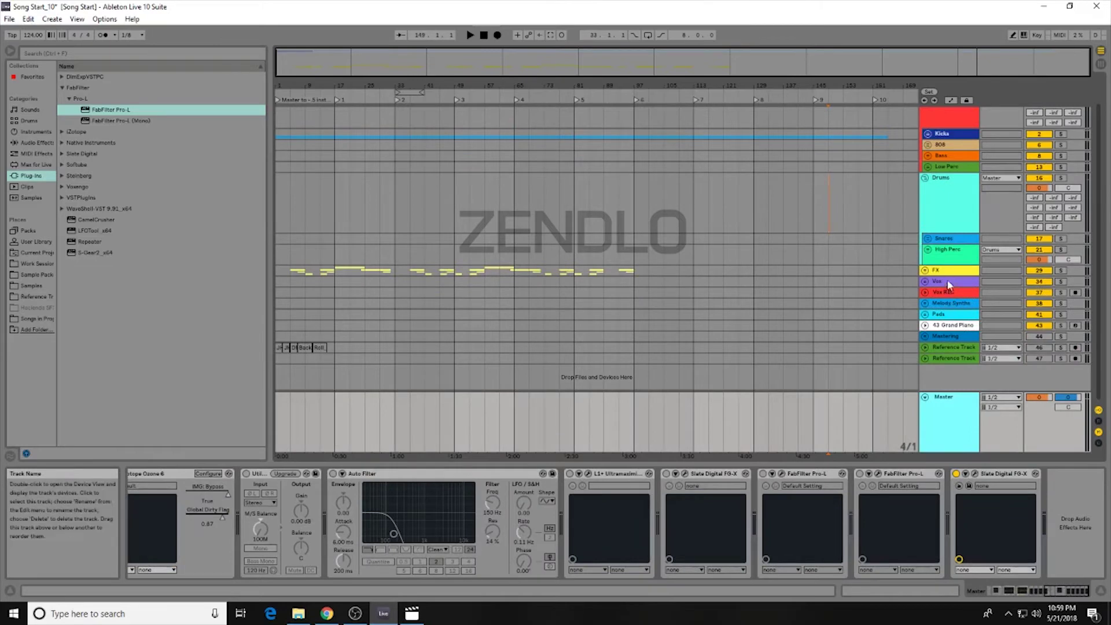
left_click_drag(1052, 597, 997, 599)
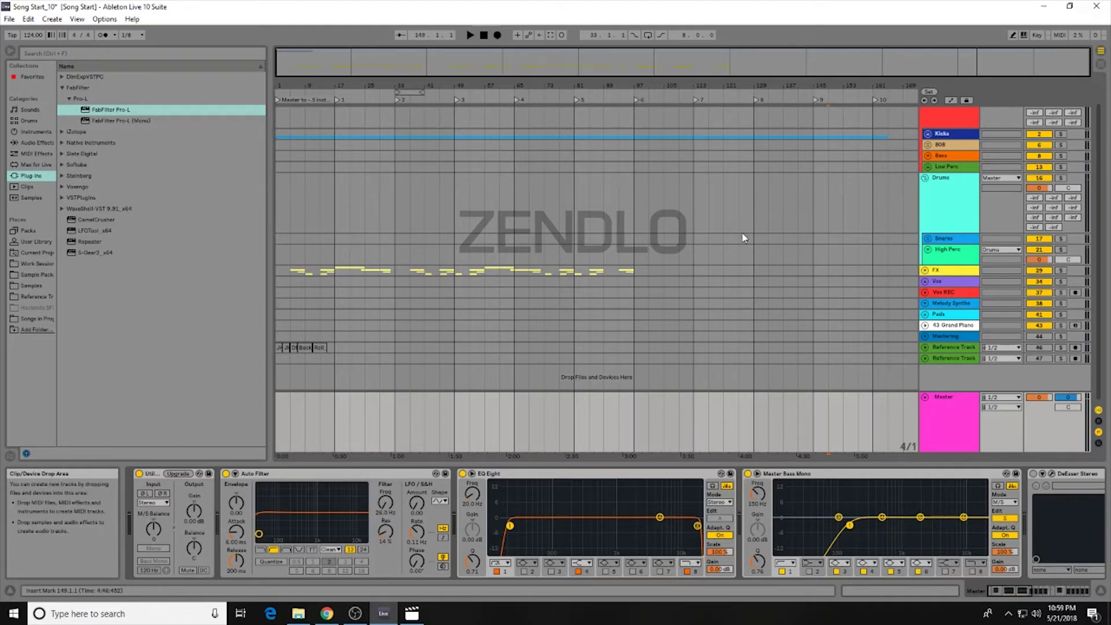
left_click(1099, 427)
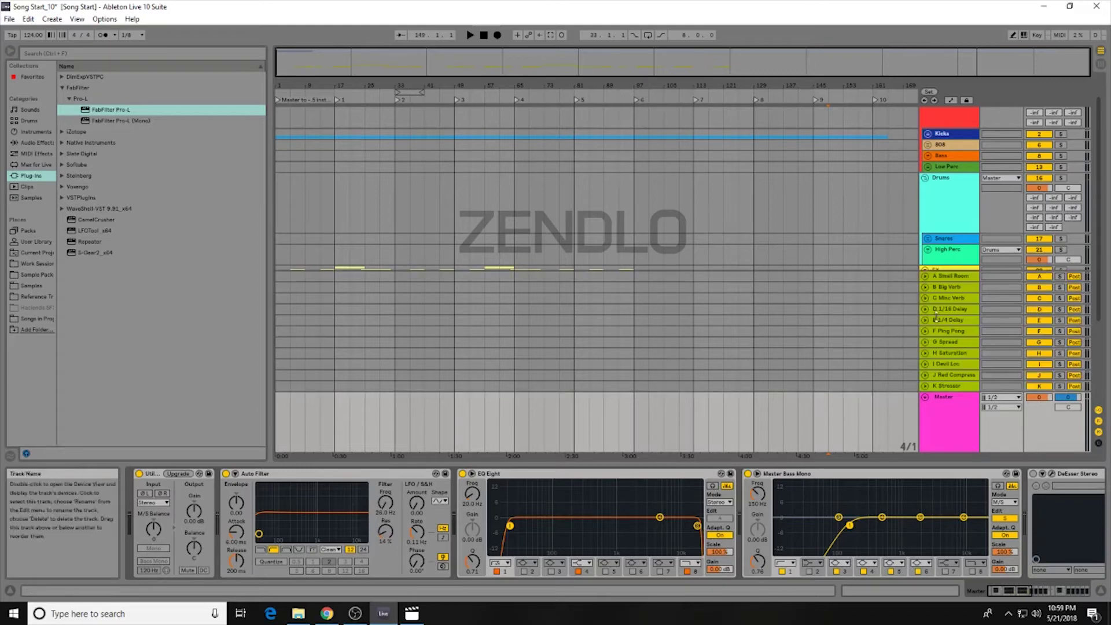
left_click(1099, 427)
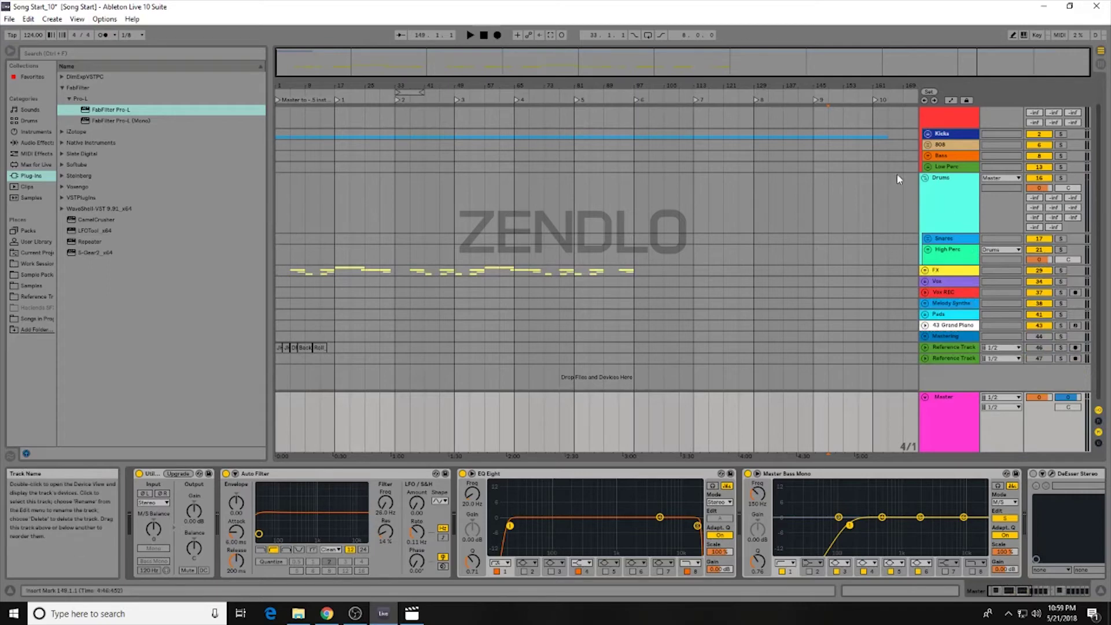
Fold and unfold the Master track, and place the insert marker at bar 113 on the Drums track
scroll(868, 230, "up", 1)
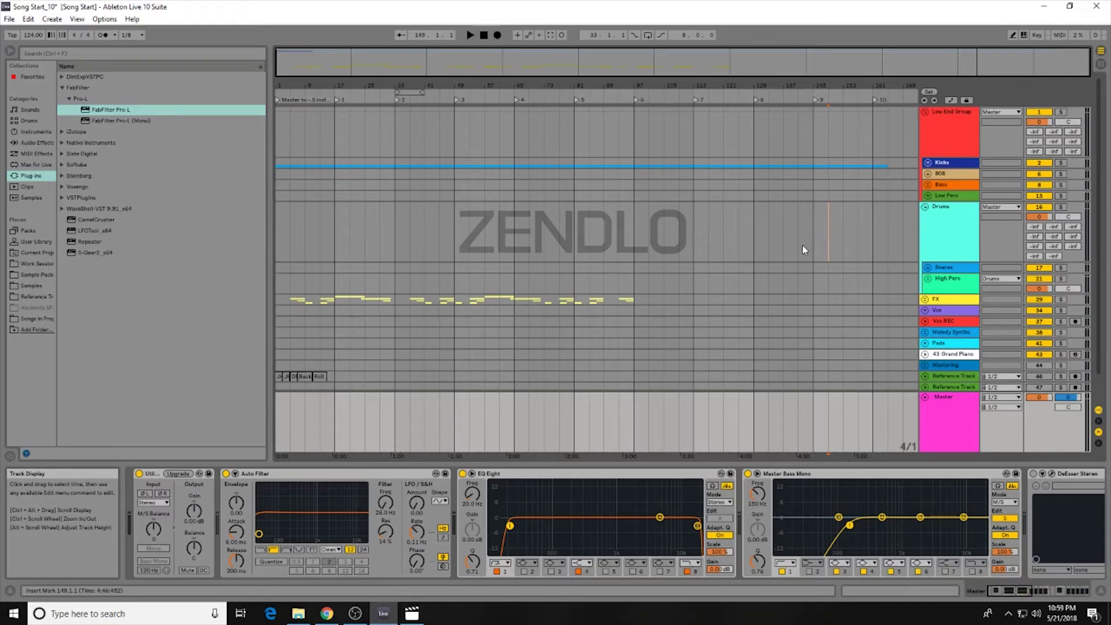
left_click(930, 404)
left_click(925, 398)
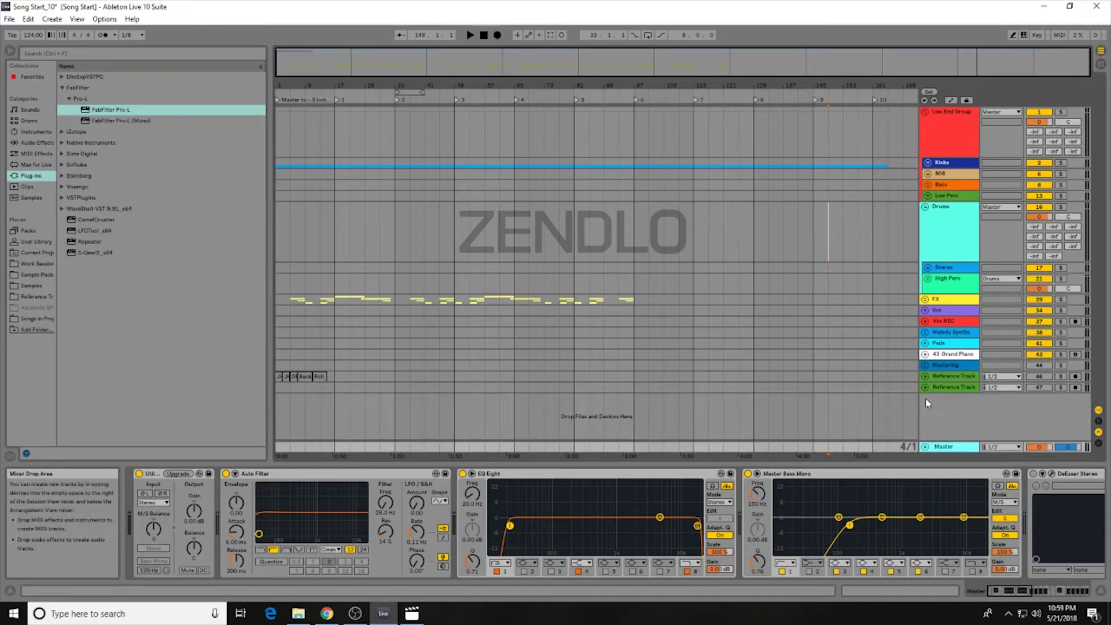
left_click(927, 448)
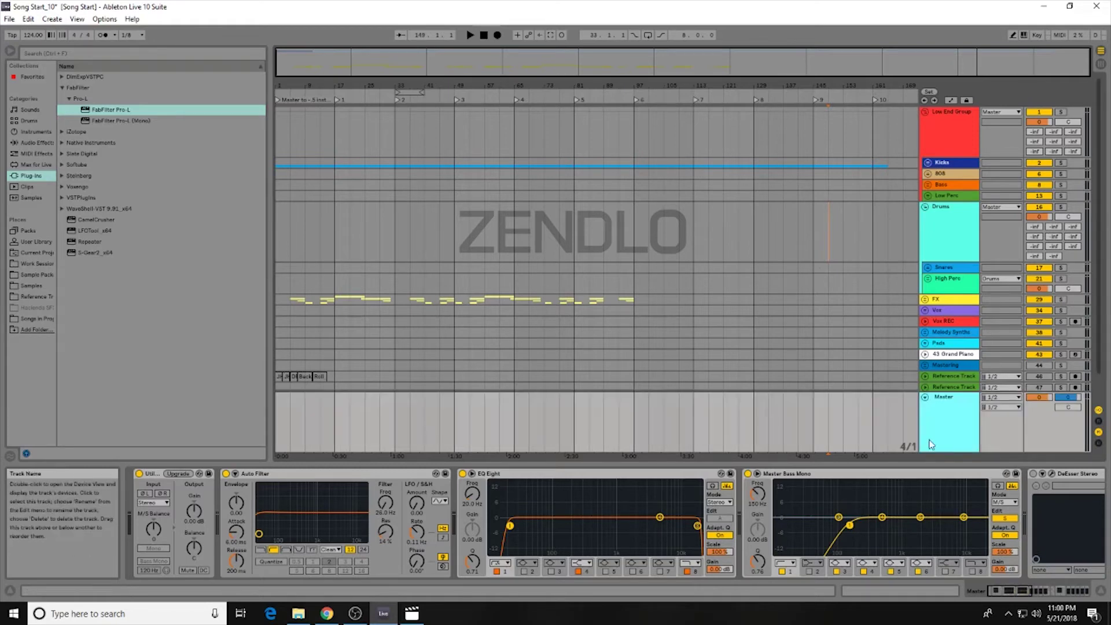
left_click(700, 240)
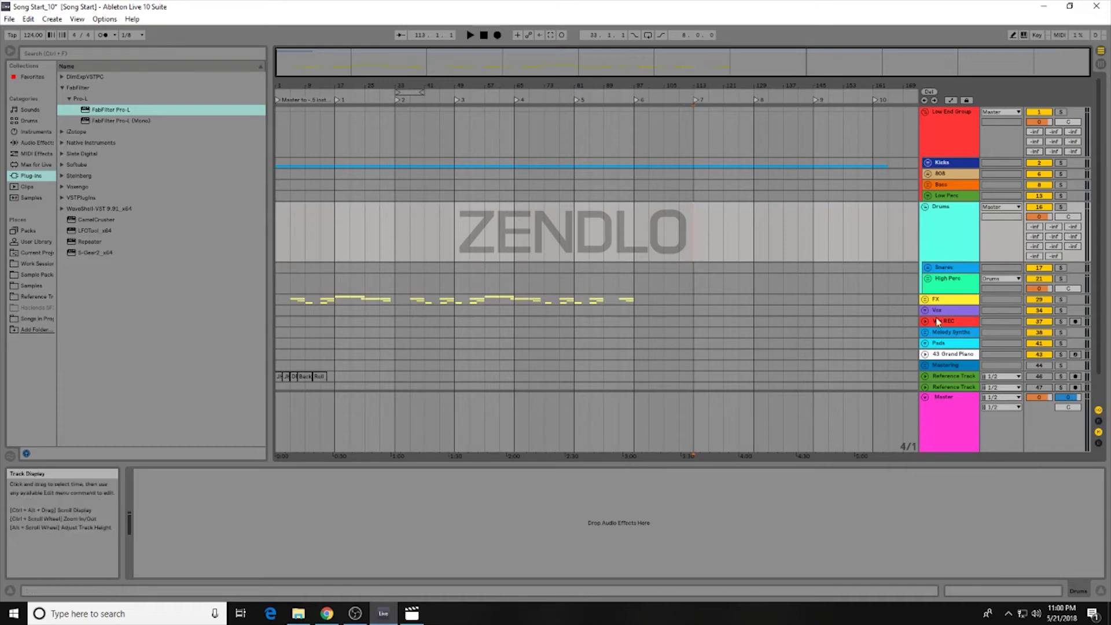
View the Master track's devices and place the insert marker at bar 21 on the upper Reference Track
scroll(943, 324, "down", 1)
left_click(949, 412)
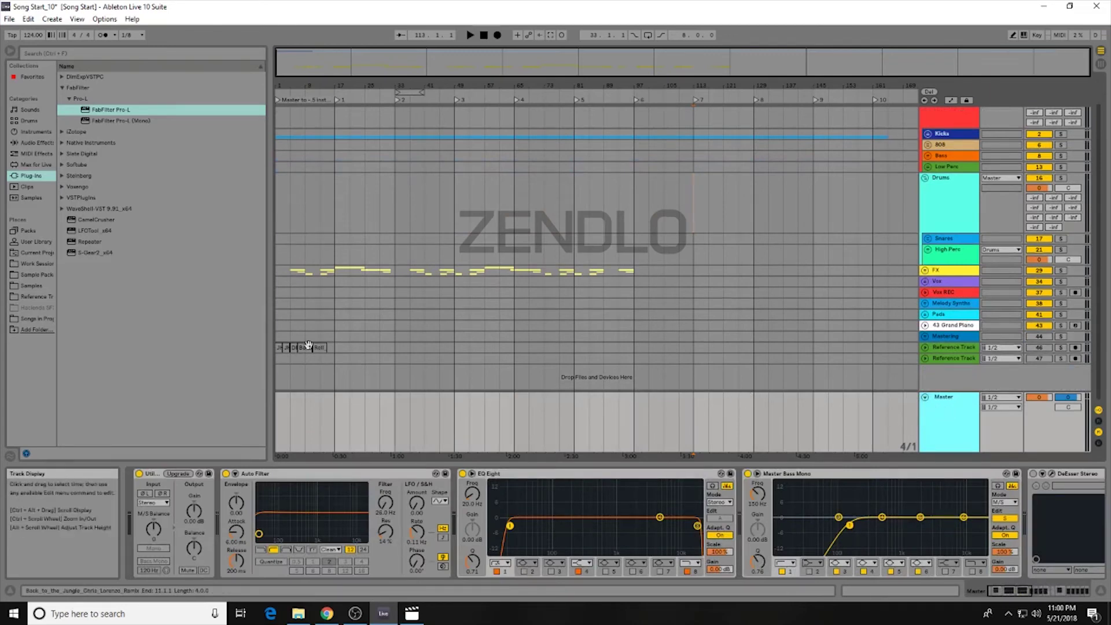
left_click(349, 353)
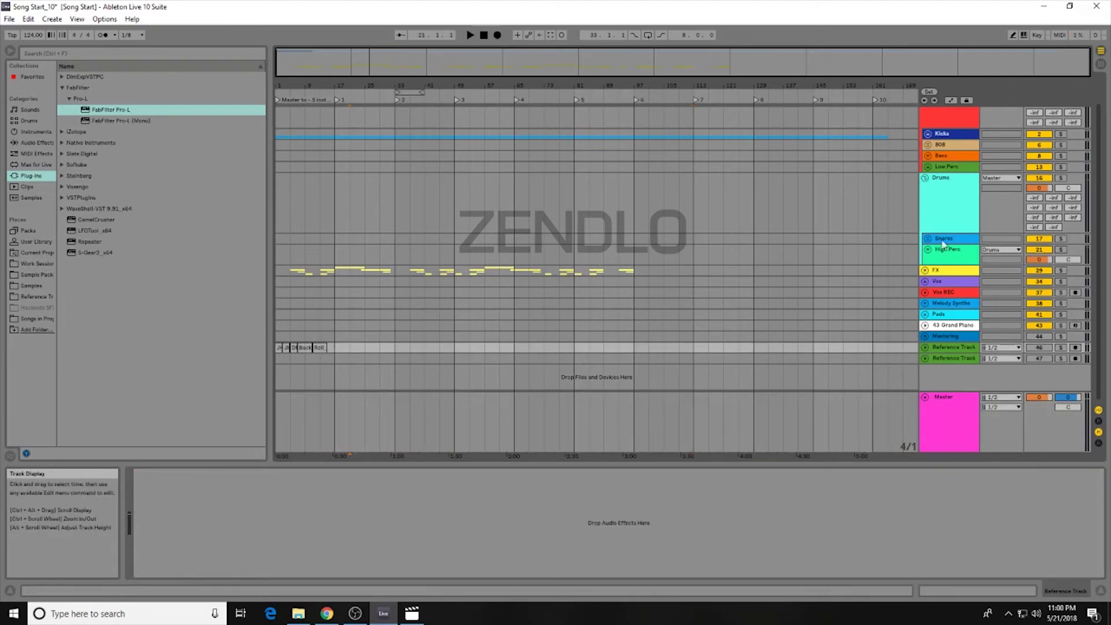
Insert an empty MIDI clip from bar 17 to 33 on the O HH track and look through its groove choices
scroll(754, 256, "down", 3)
scroll(754, 256, "down", 1)
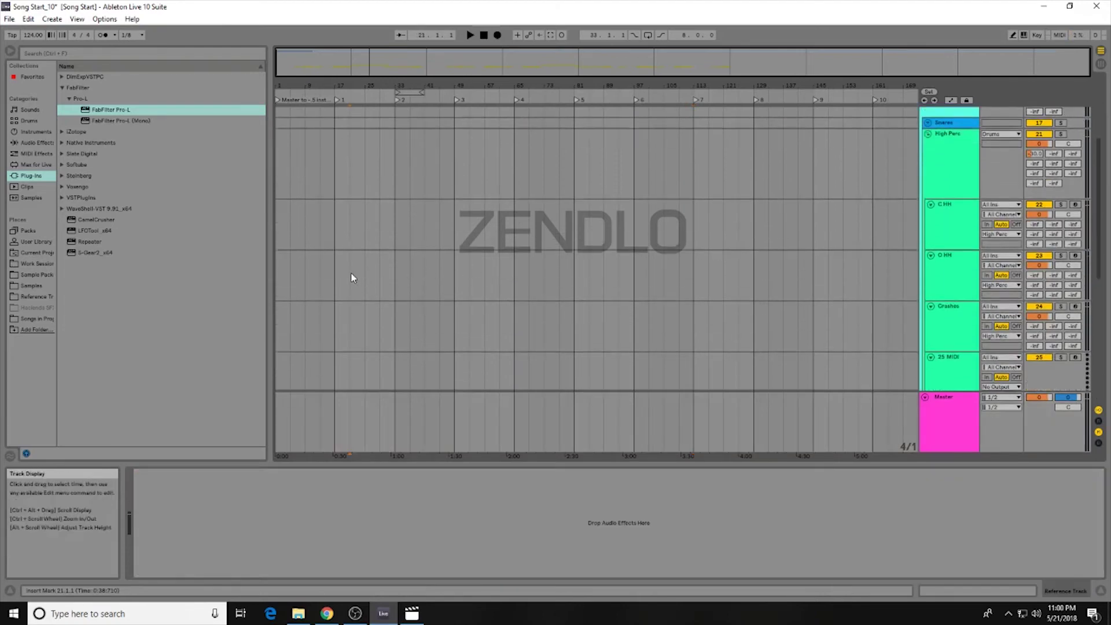
left_click_drag(350, 272, 401, 278)
key("ctrl+shift+m")
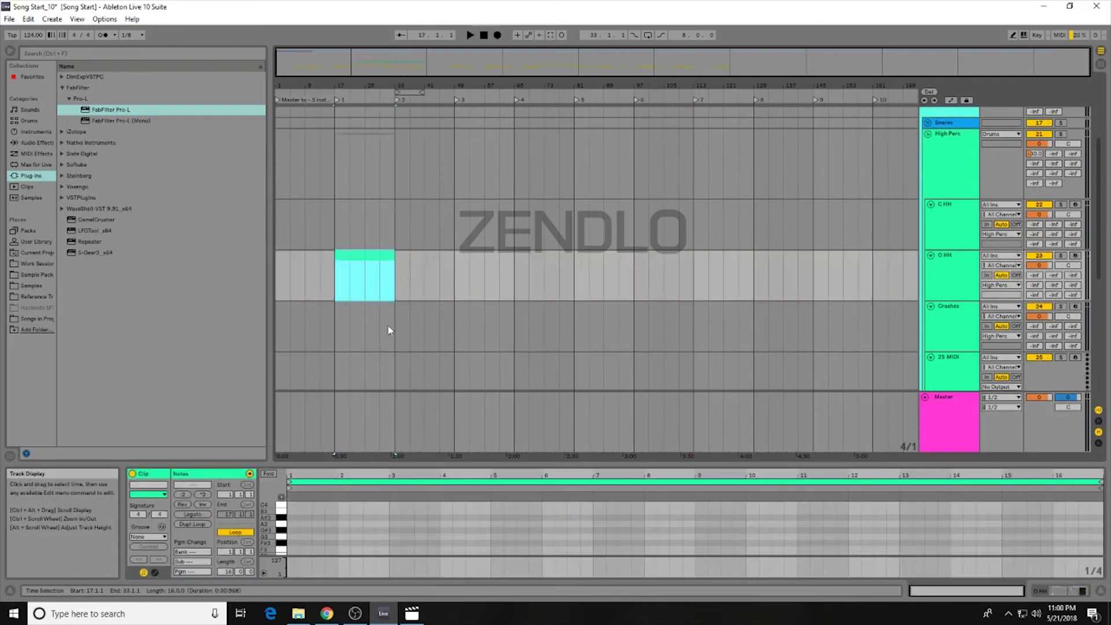
left_click(162, 537)
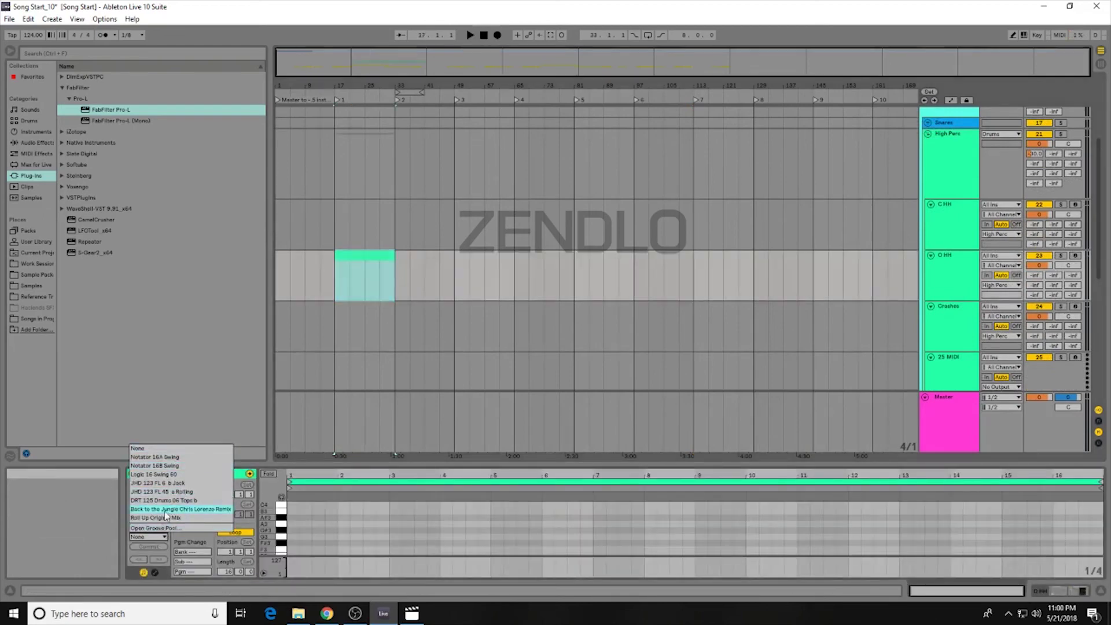
left_click(150, 540)
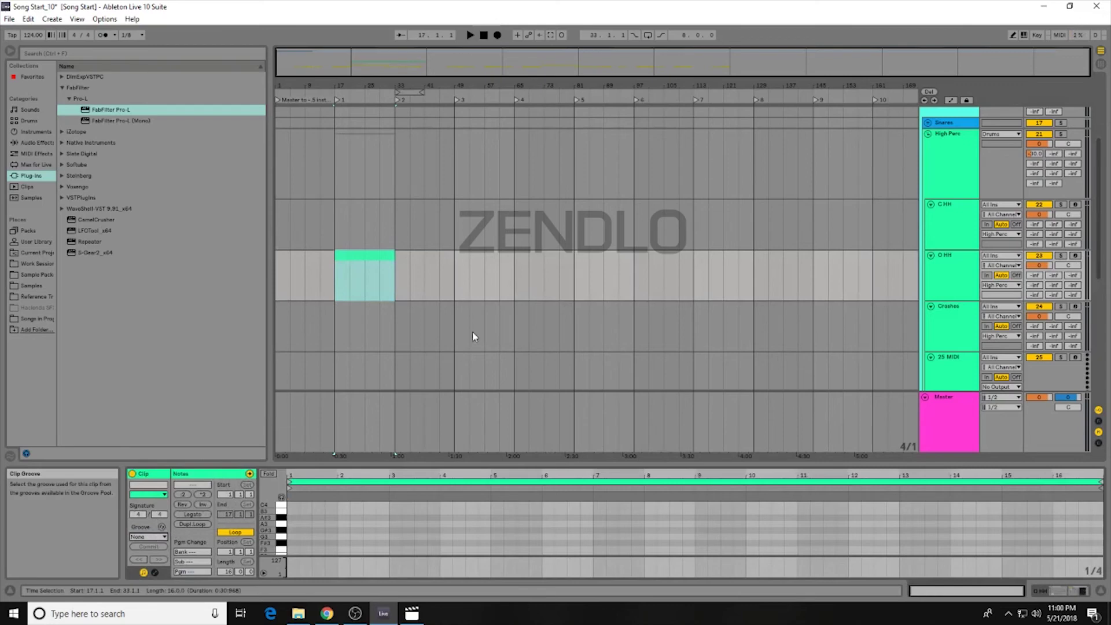
Delete the empty MIDI clip from the O HH track and place the insert marker at bar 49
left_click(372, 259)
key("Delete")
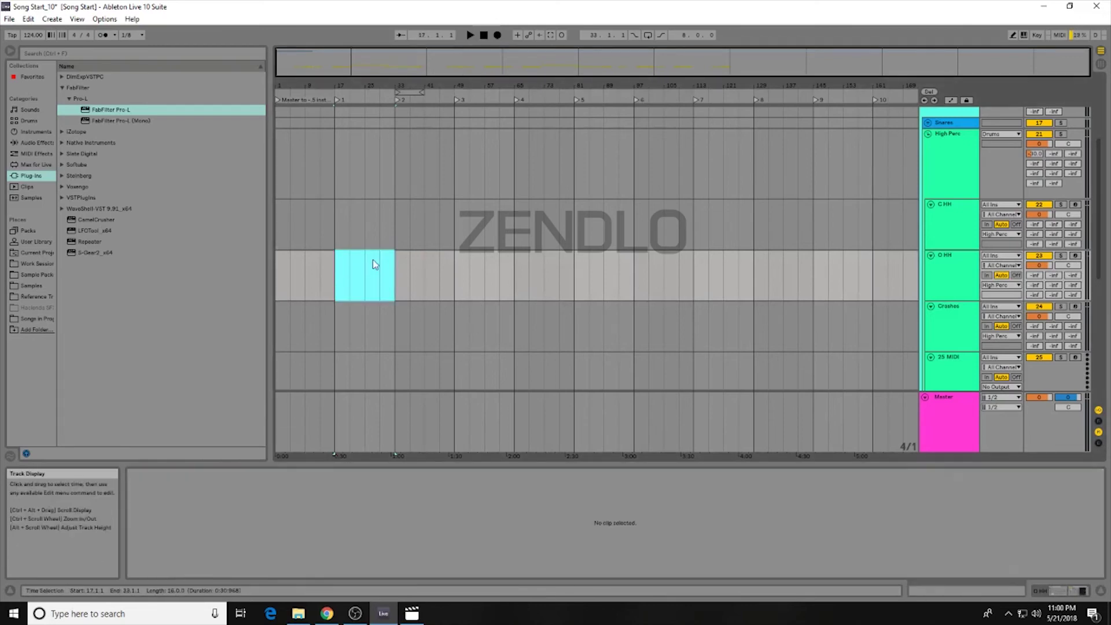
left_click(455, 273)
Fold the High Perc group and return to the full track overview
scroll(569, 286, "up", 2)
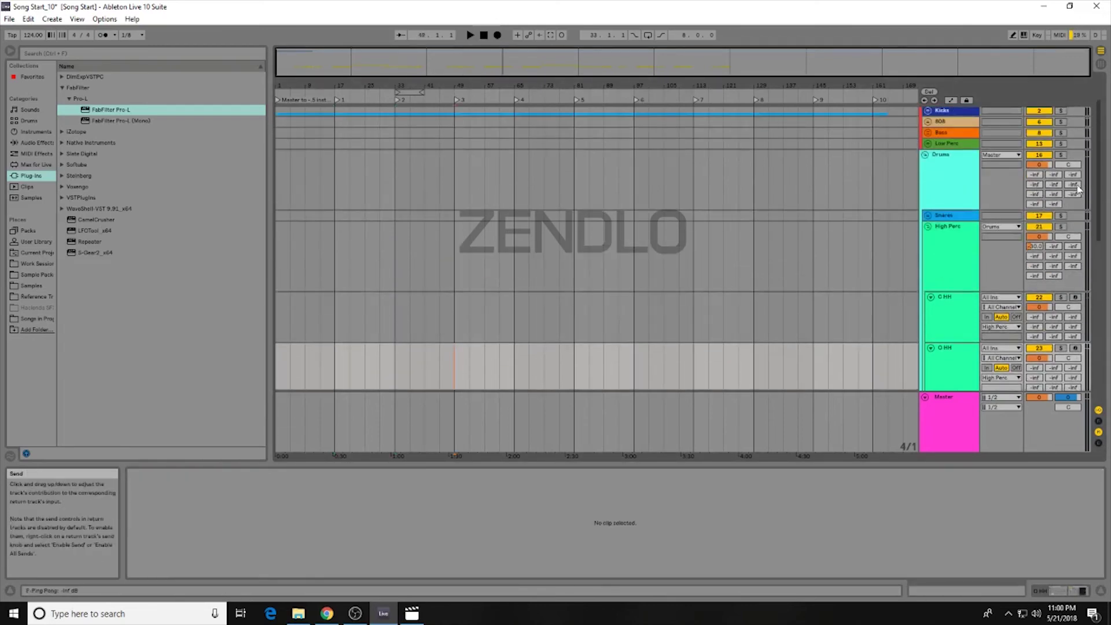
left_click_drag(1100, 180, 1102, 140)
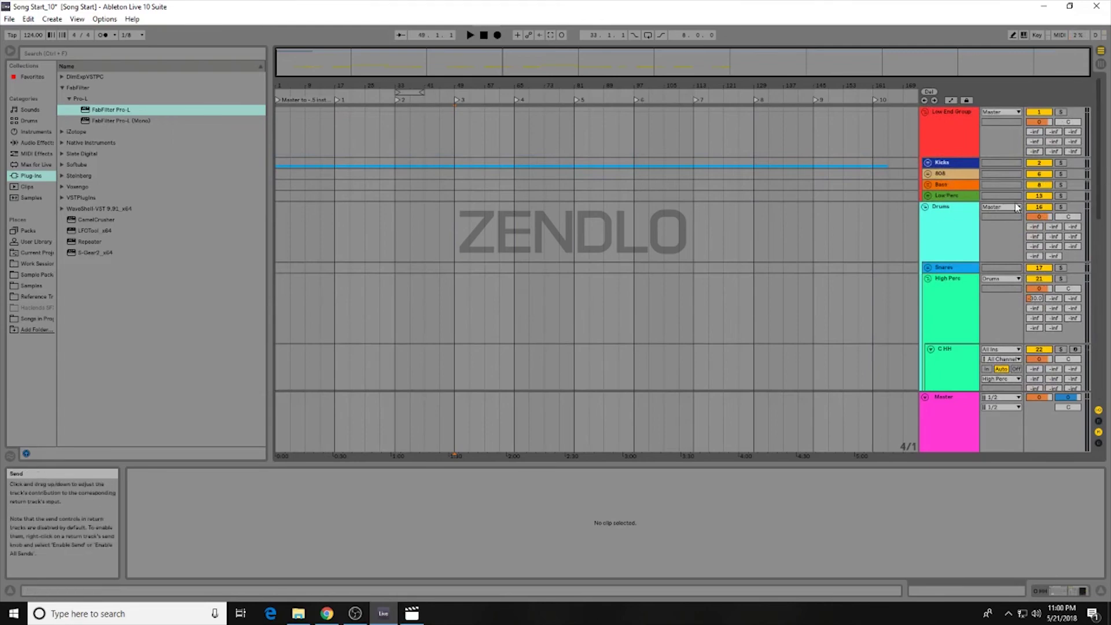
left_click_drag(1101, 174, 1103, 295)
scroll(926, 231, "up", 5)
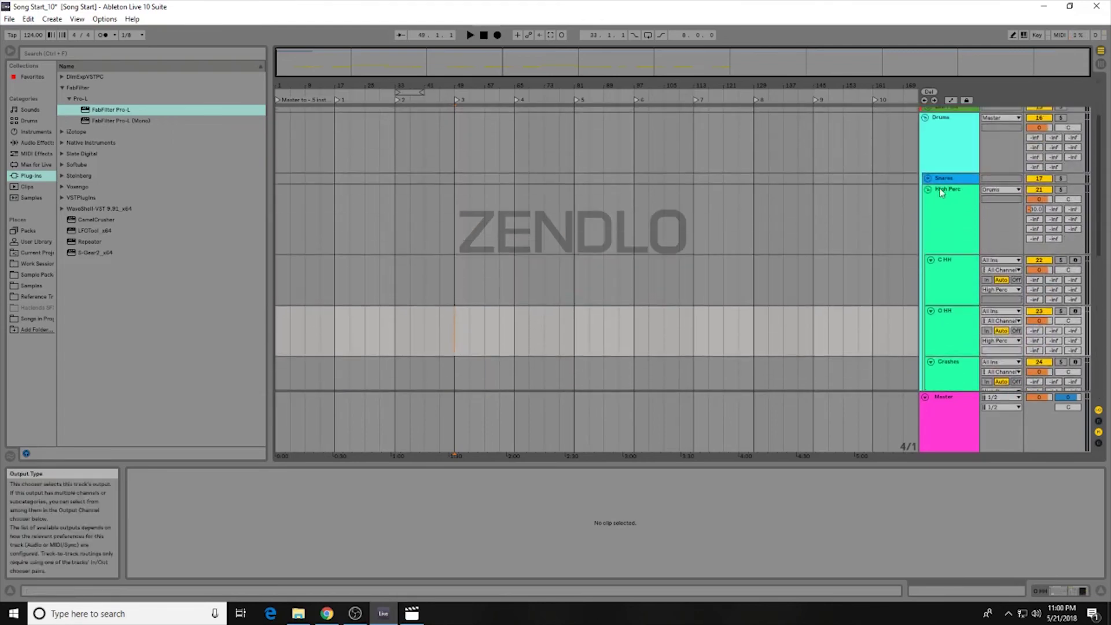
left_click(916, 198)
scroll(824, 190, "up", 3)
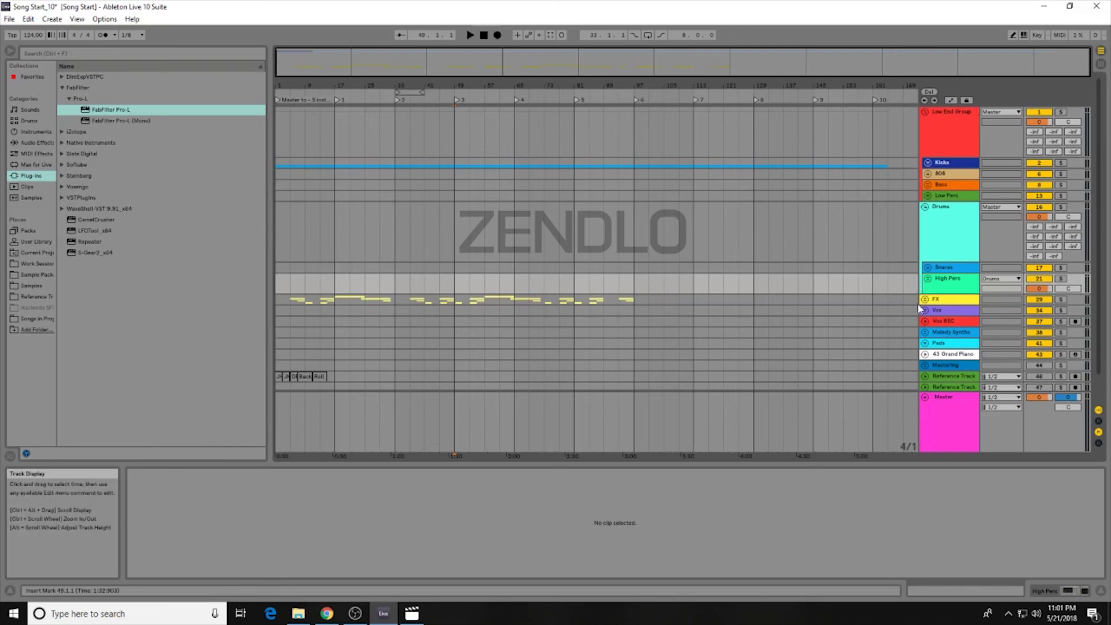
Show the Master track's device chain and examine it through to the last device
left_click(938, 405)
key("shift+Tab")
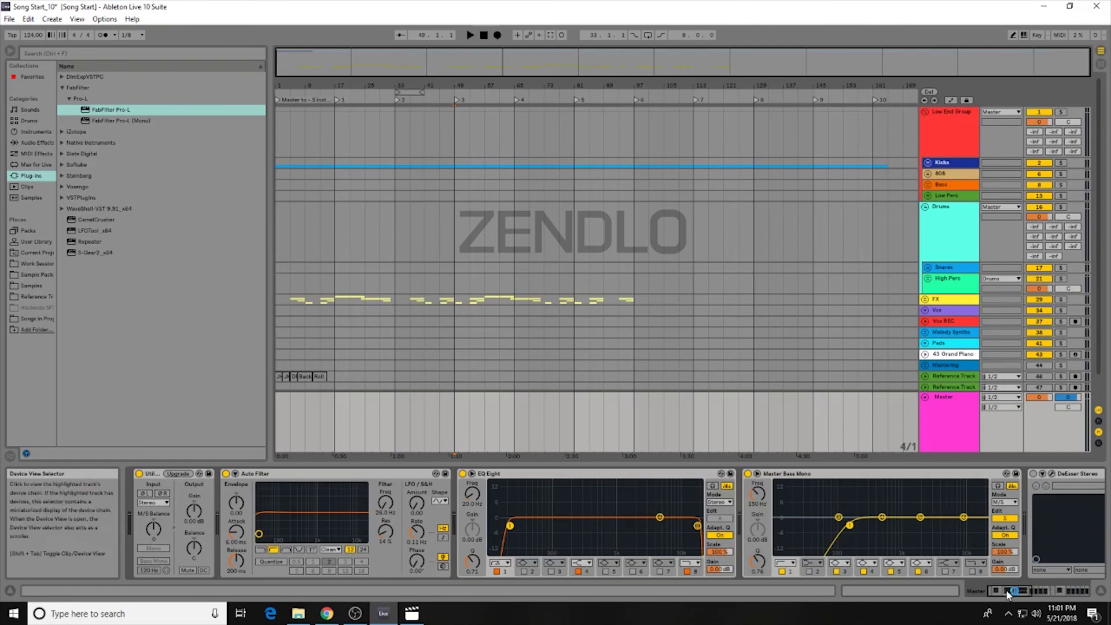
left_click_drag(1010, 592, 1057, 594)
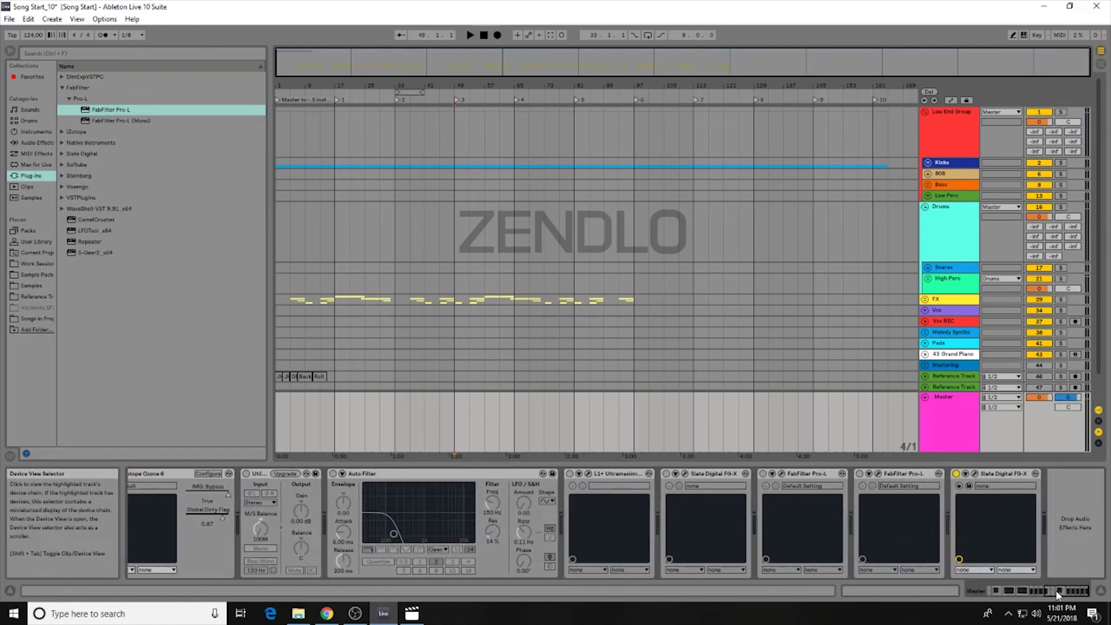